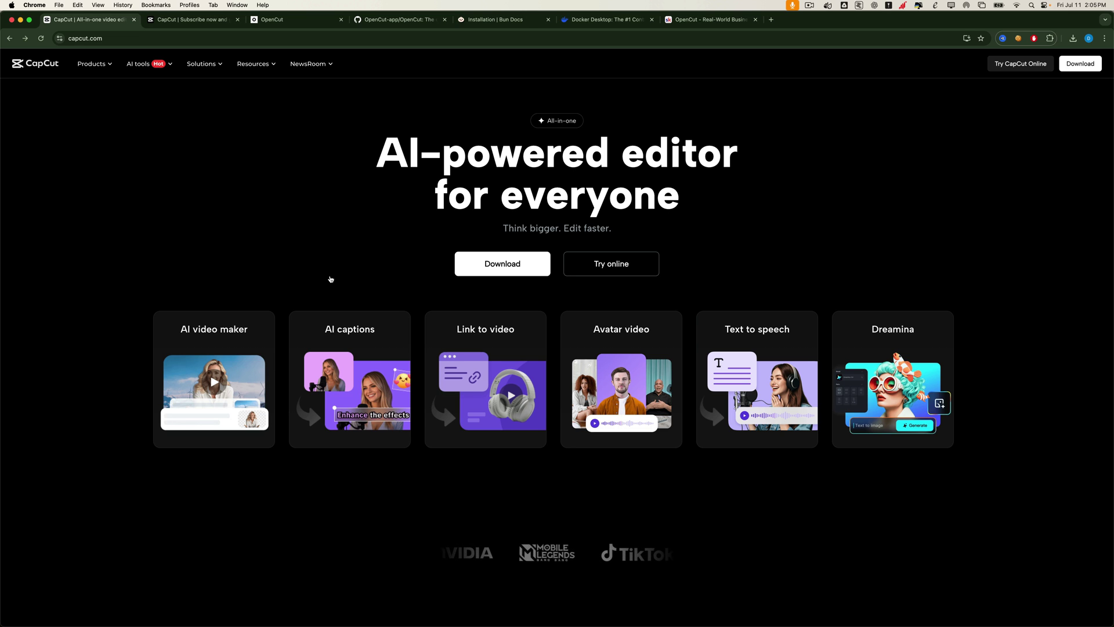
Review the CapCut Pro subscription page, then switch to the opencut.app homepage.
left_click(186, 20)
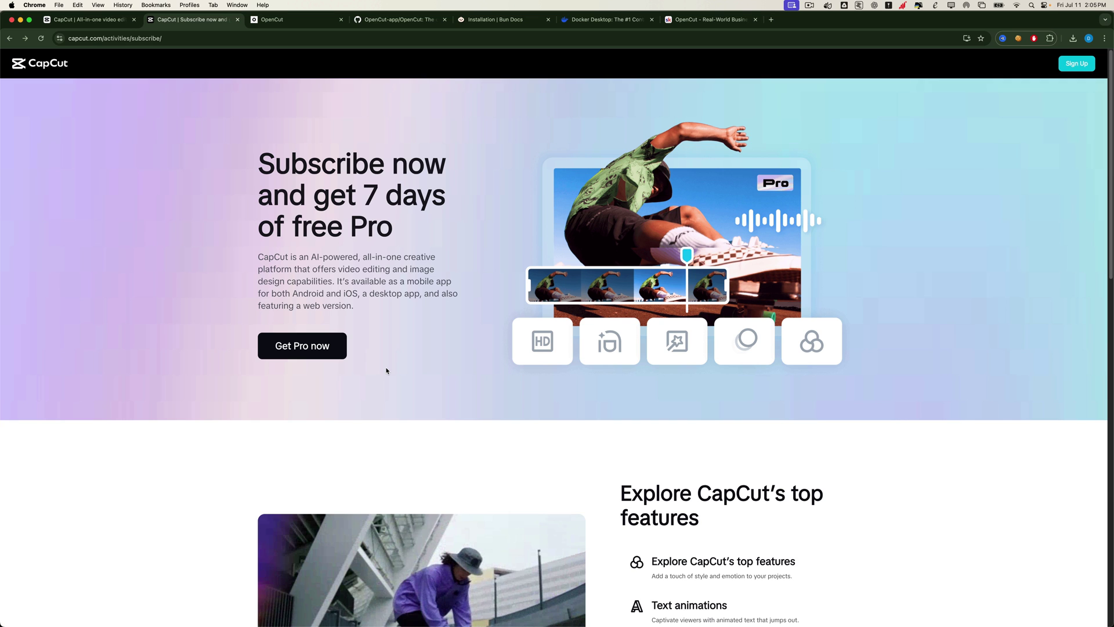
left_click(285, 24)
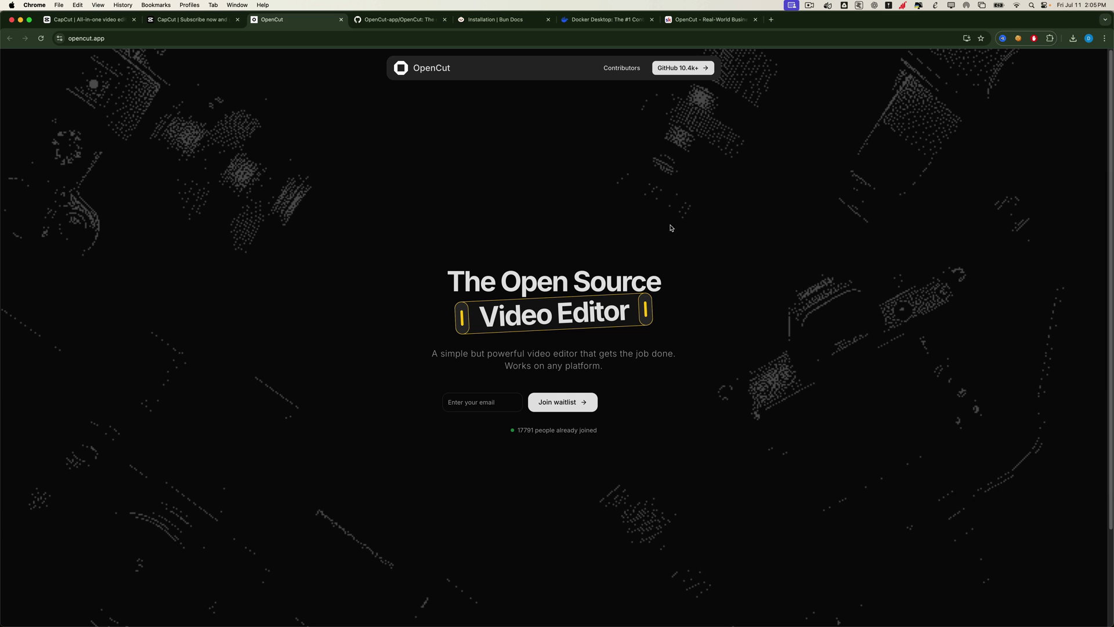
Show the OpenCut-app/OpenCut GitHub repository with its file list and README.
left_click(394, 23)
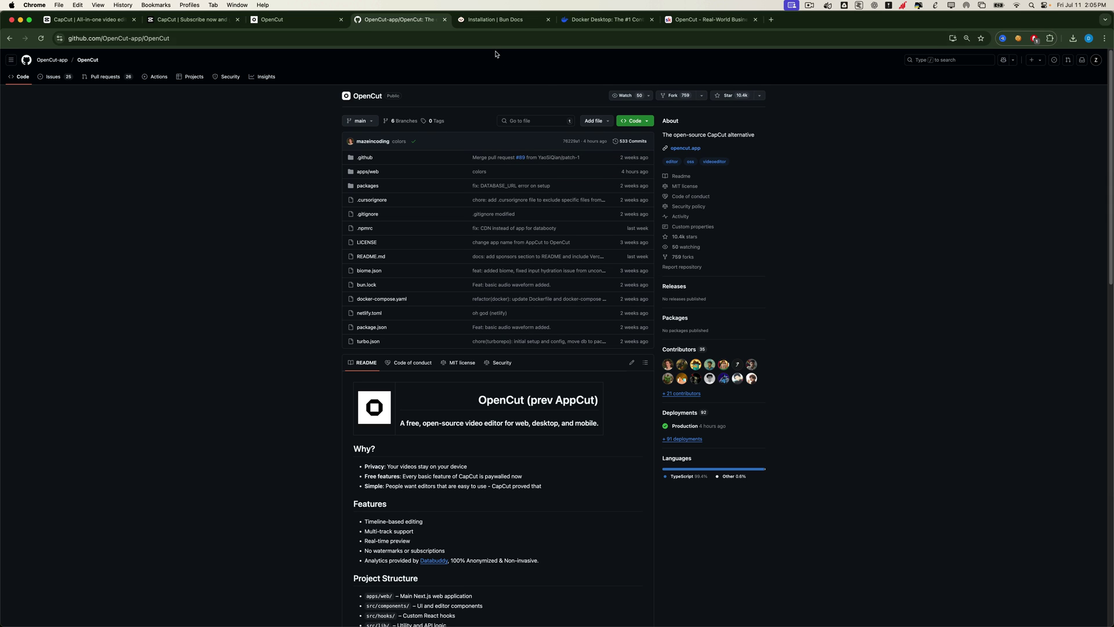
Compare Bun's installation docs with the Docker Desktop product page, ending on Docker Desktop.
left_click(482, 23)
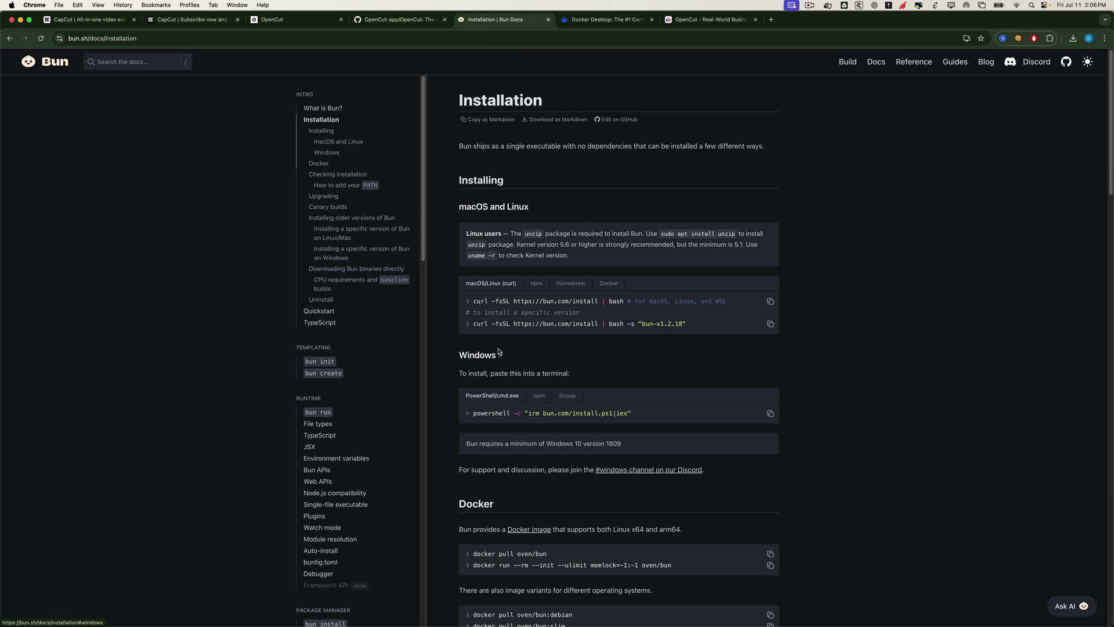
left_click(599, 19)
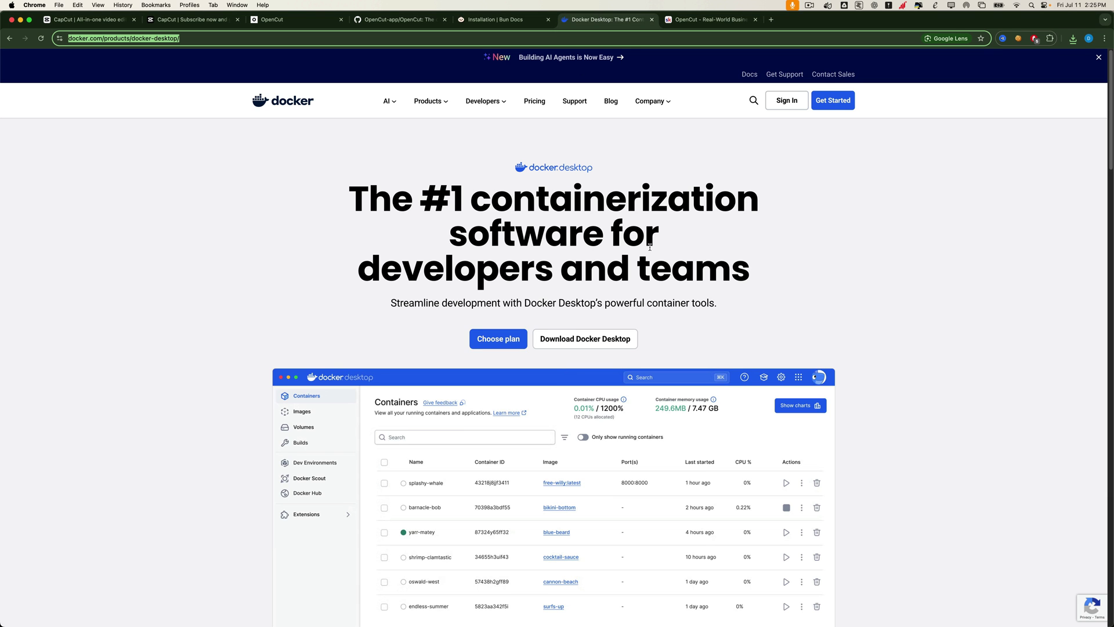
left_click(501, 20)
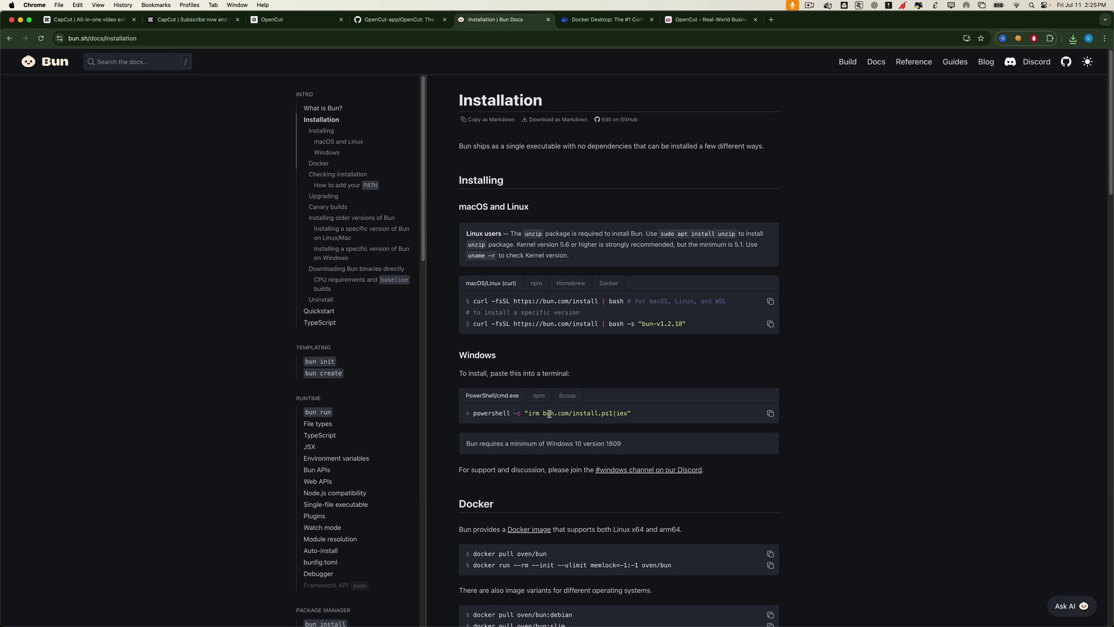
left_click(604, 21)
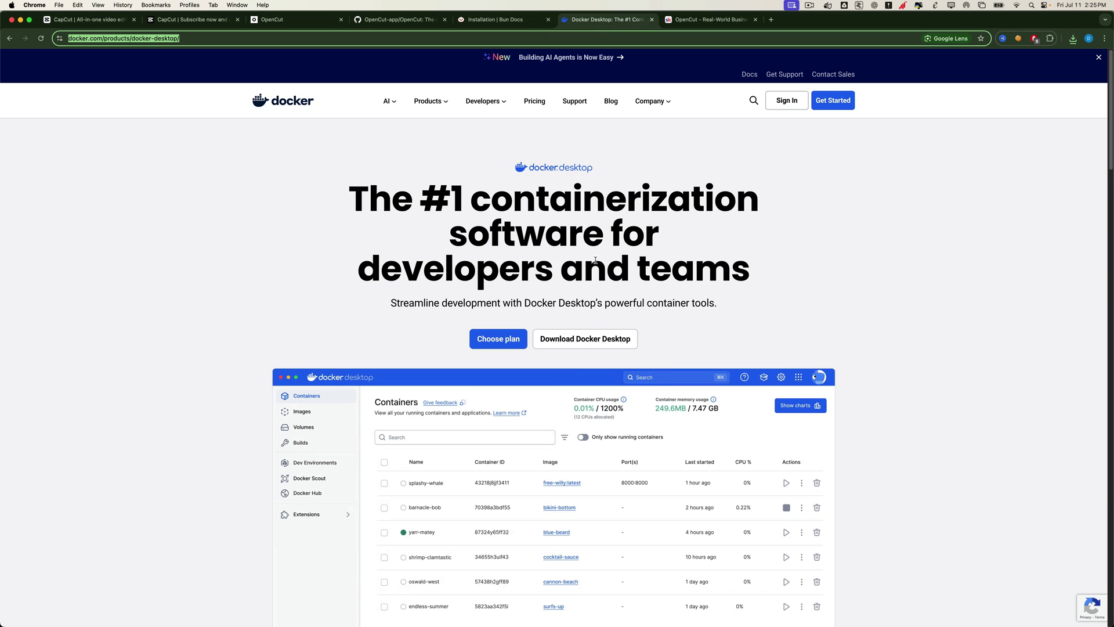
mouse_move(601, 338)
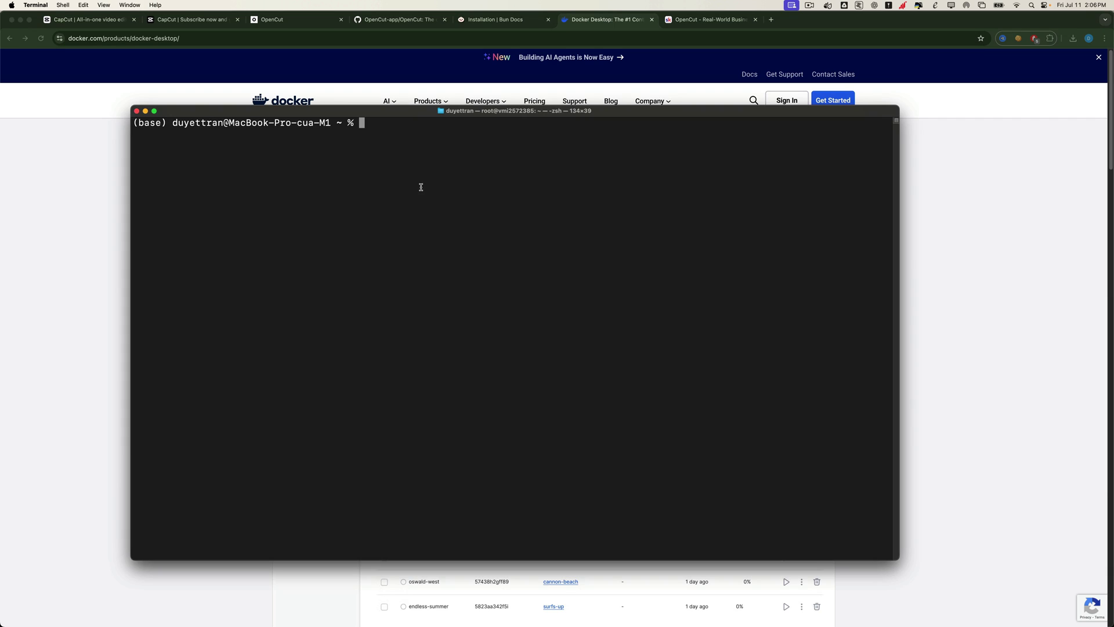
Confirm Bun 1.2.4 is installed, launch Docker Desktop via Spotlight, and confirm Docker 28.1.1.
type("bun --version")
key("Return")
key("super+space")
type("dock")
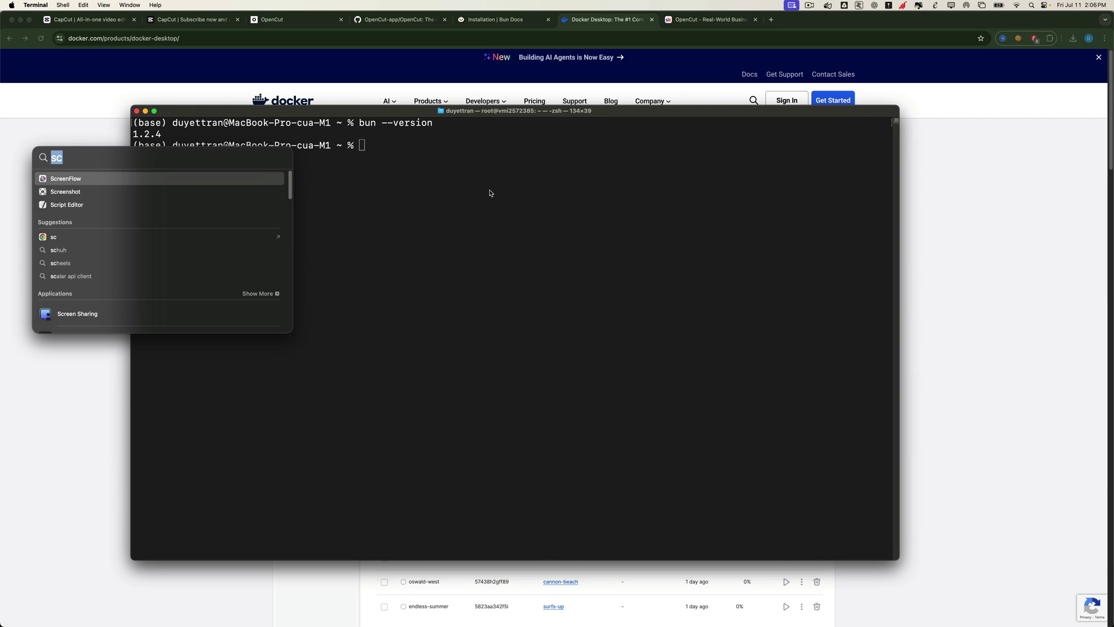
type("er")
key("Return")
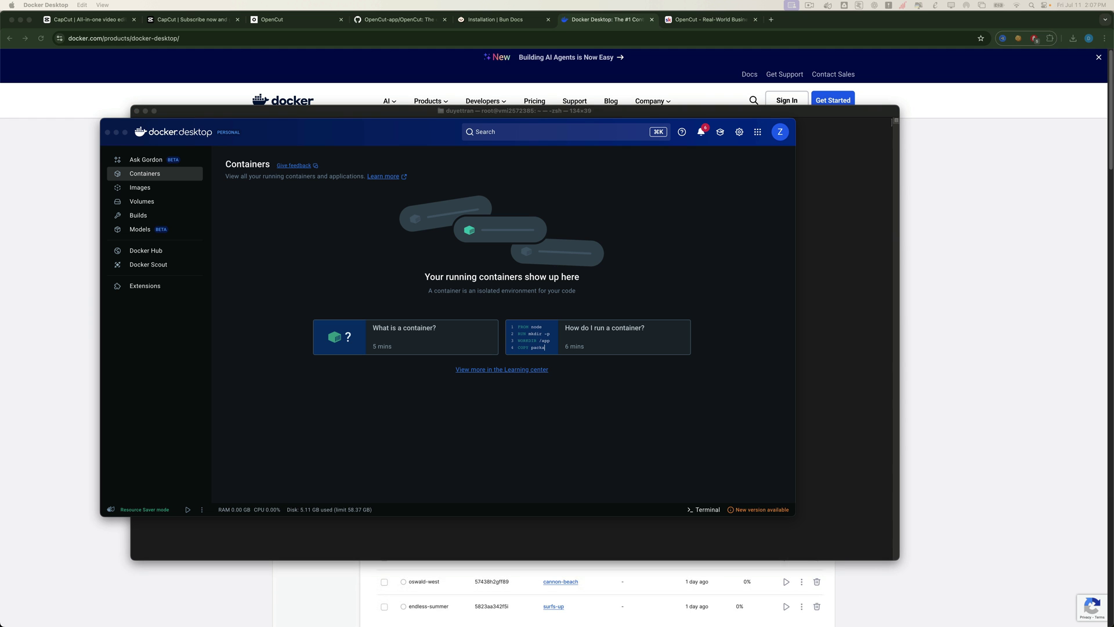
left_click(392, 113)
type("docker --version")
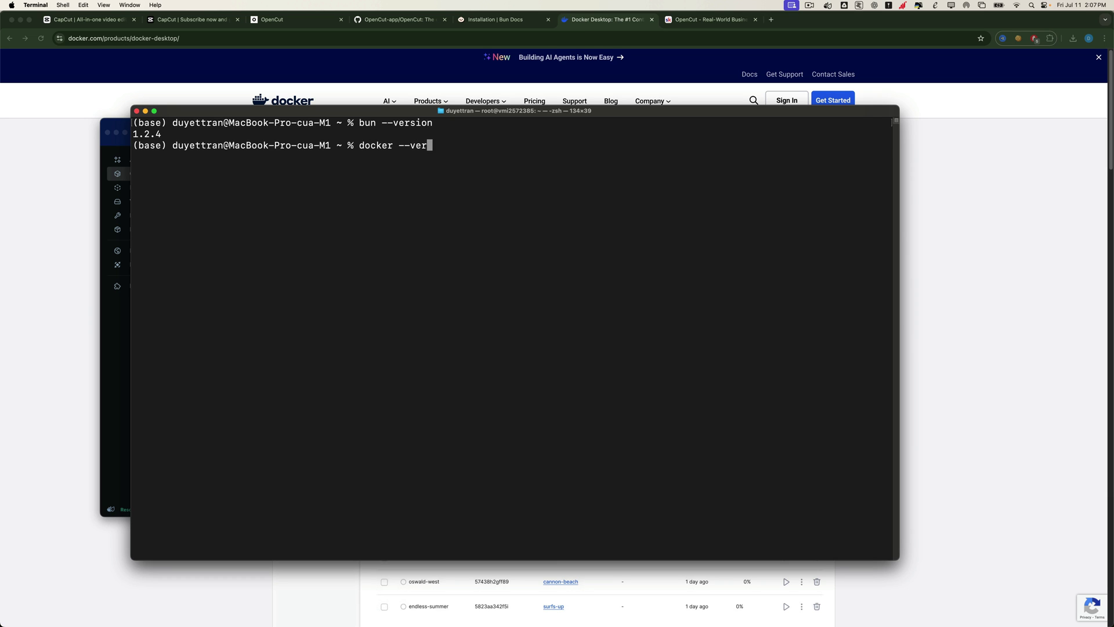
key("Return")
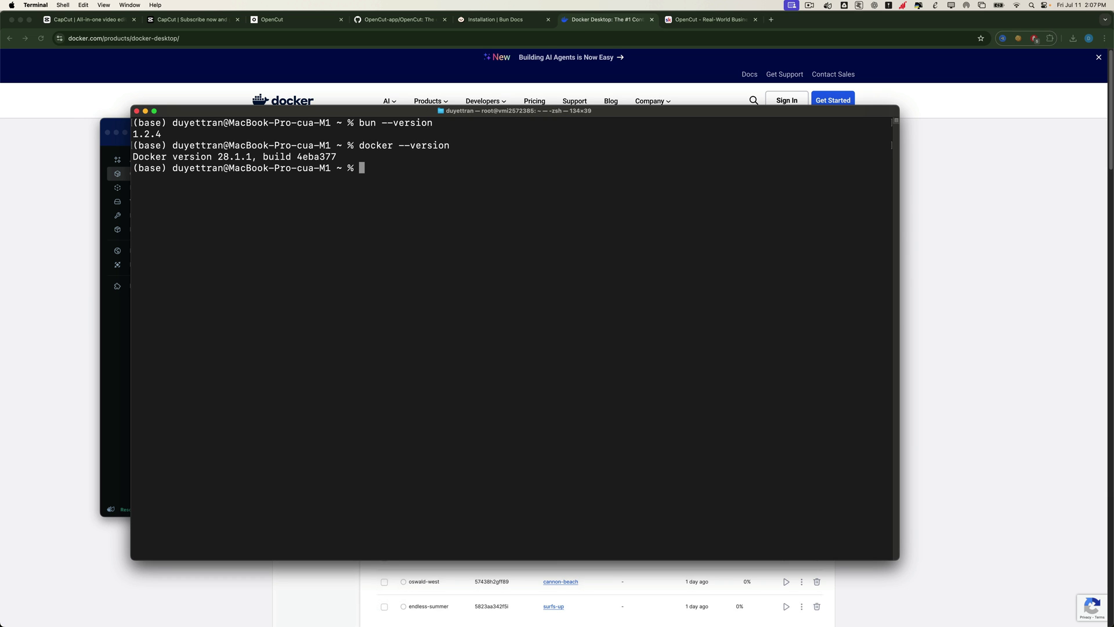
Create an opencut folder in Downloads, move into it, and clear the terminal.
type("cd Downloads")
key("Return")
type("mkdir opencut")
key("Return")
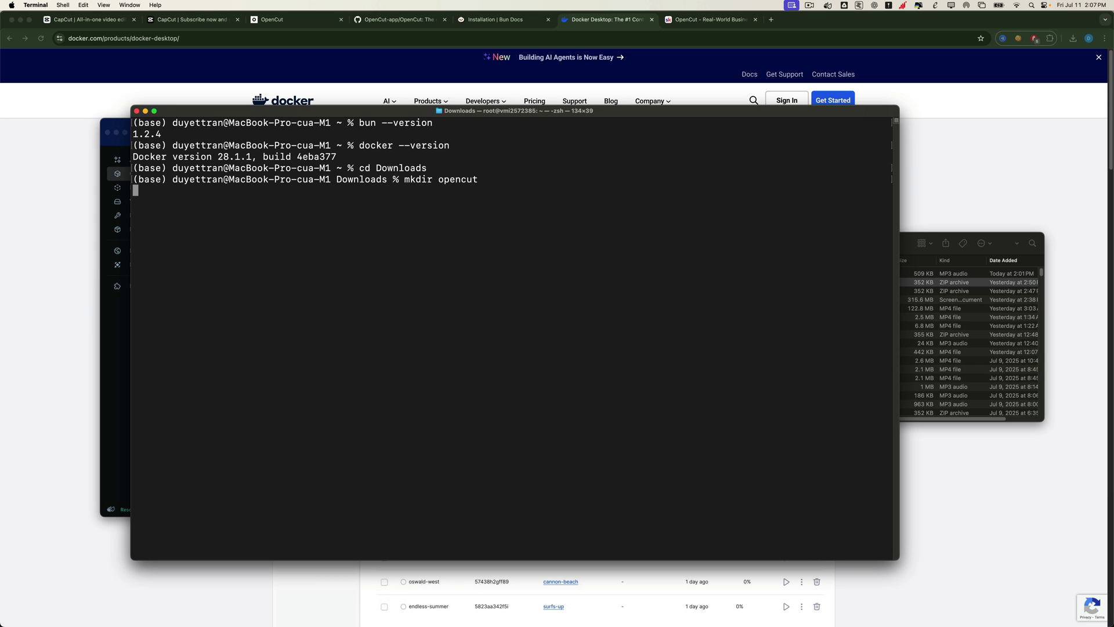
type("cd opencu")
type("t")
key("Return")
type("clear")
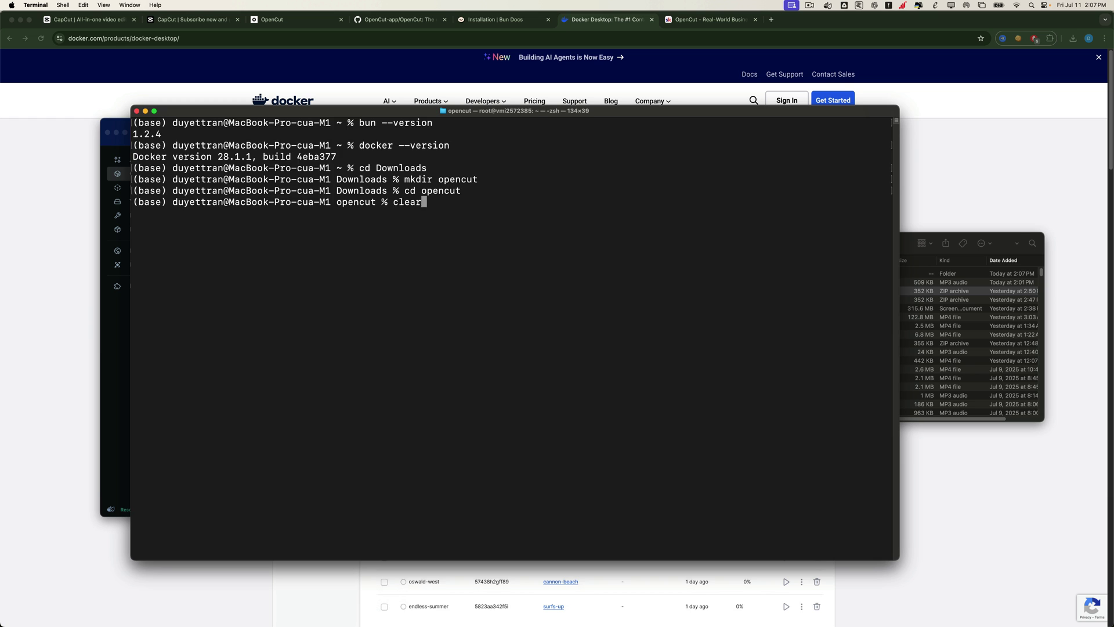
key("Return")
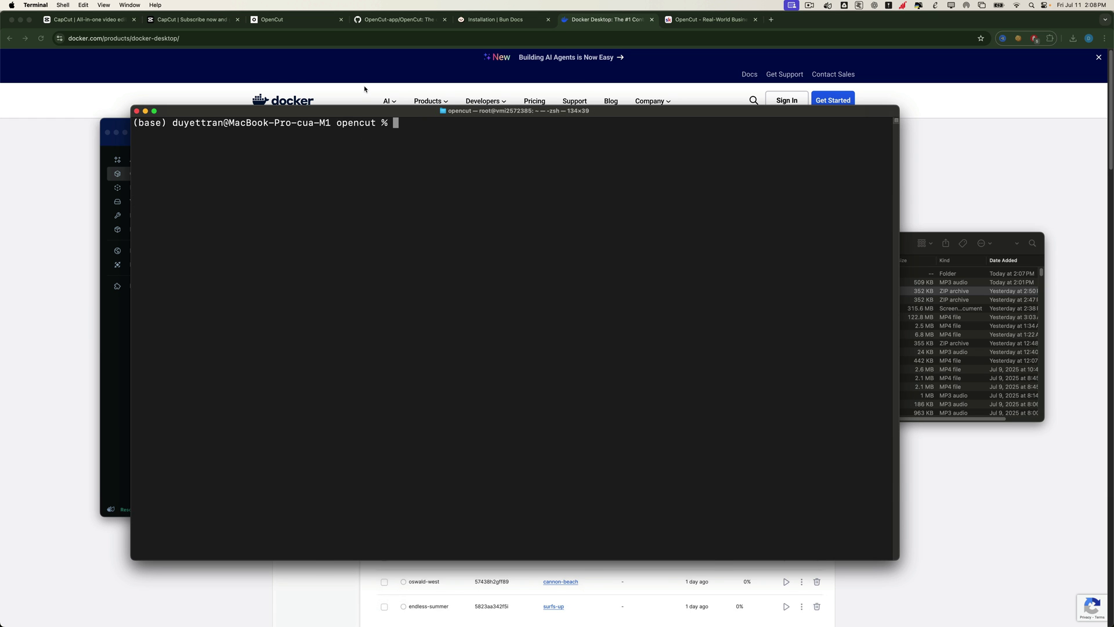
Bring the OpenCut GitHub page forward and skim its README Setup section.
left_click(363, 102)
left_click(386, 21)
scroll(748, 285, "down", 15)
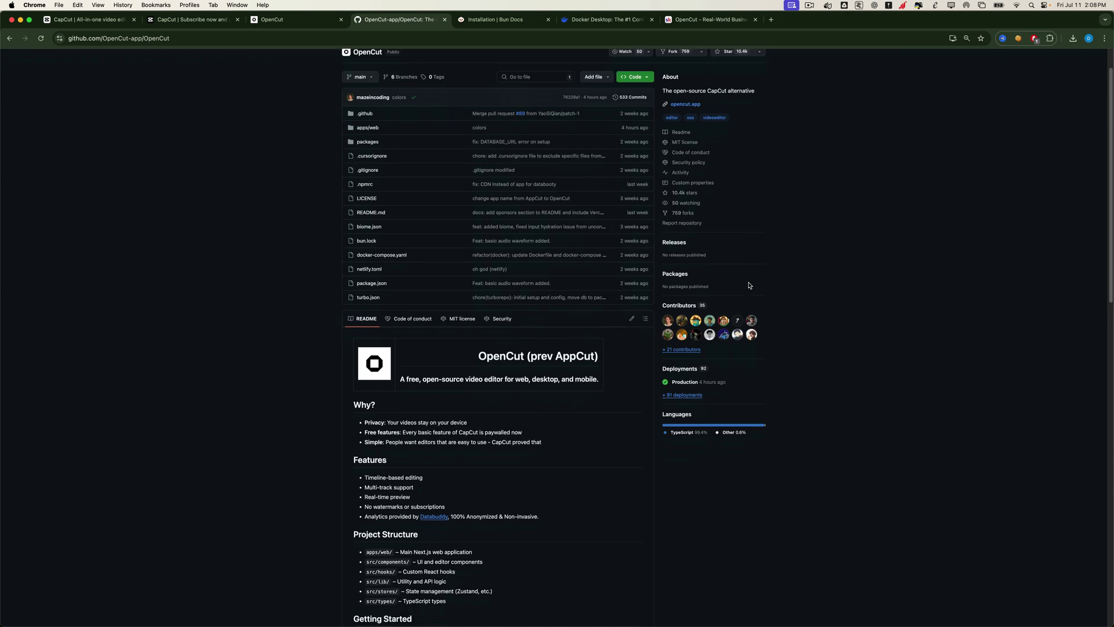
scroll(804, 405, "up", 6)
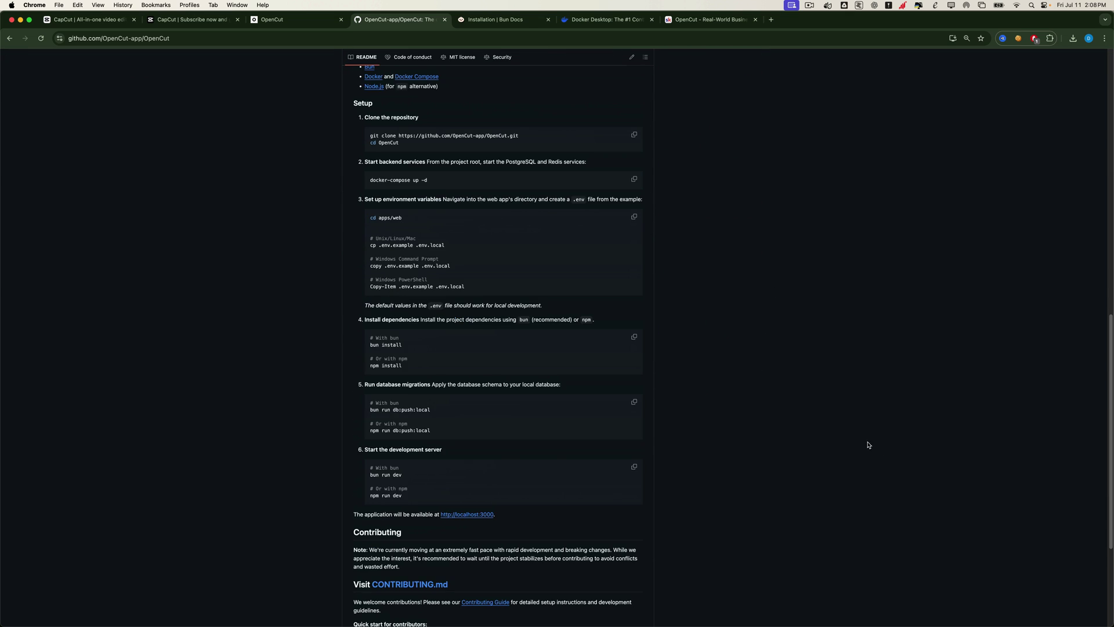
scroll(748, 484, "up", 10)
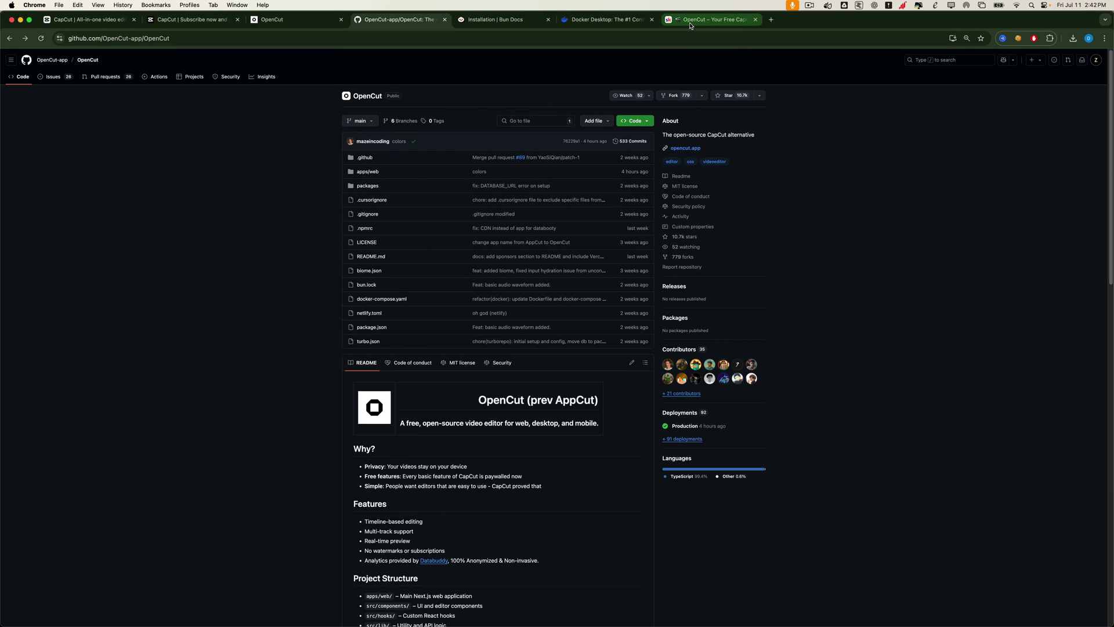
Scroll the Skool OpenCut lesson to the Mac / Linux git clone command and select it.
left_click(690, 25)
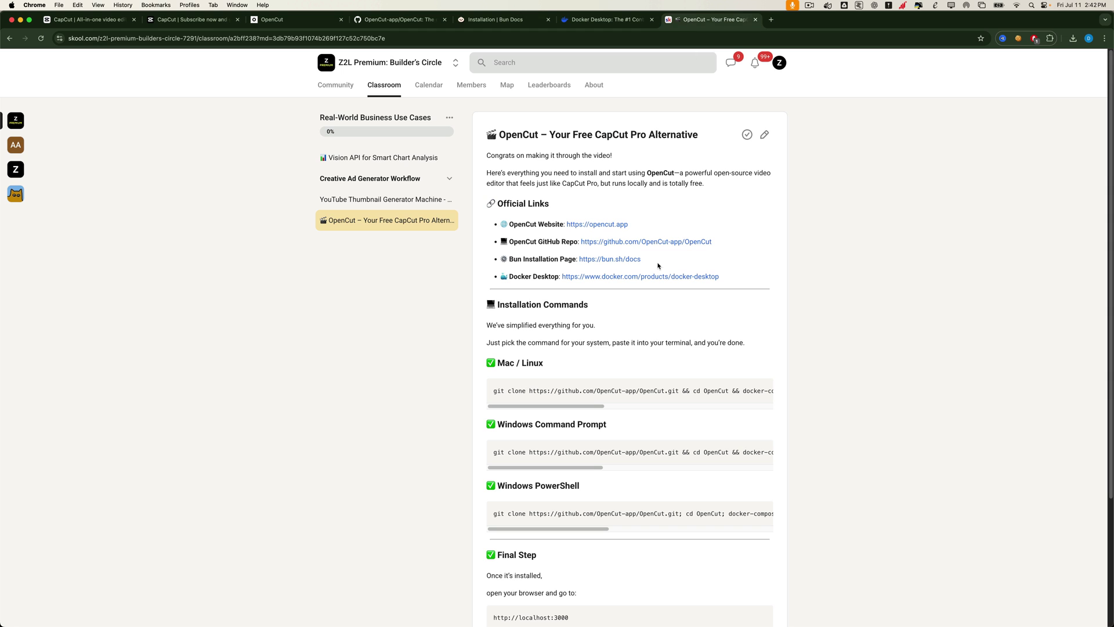
scroll(702, 339, "down", 1)
scroll(702, 339, "down", 2)
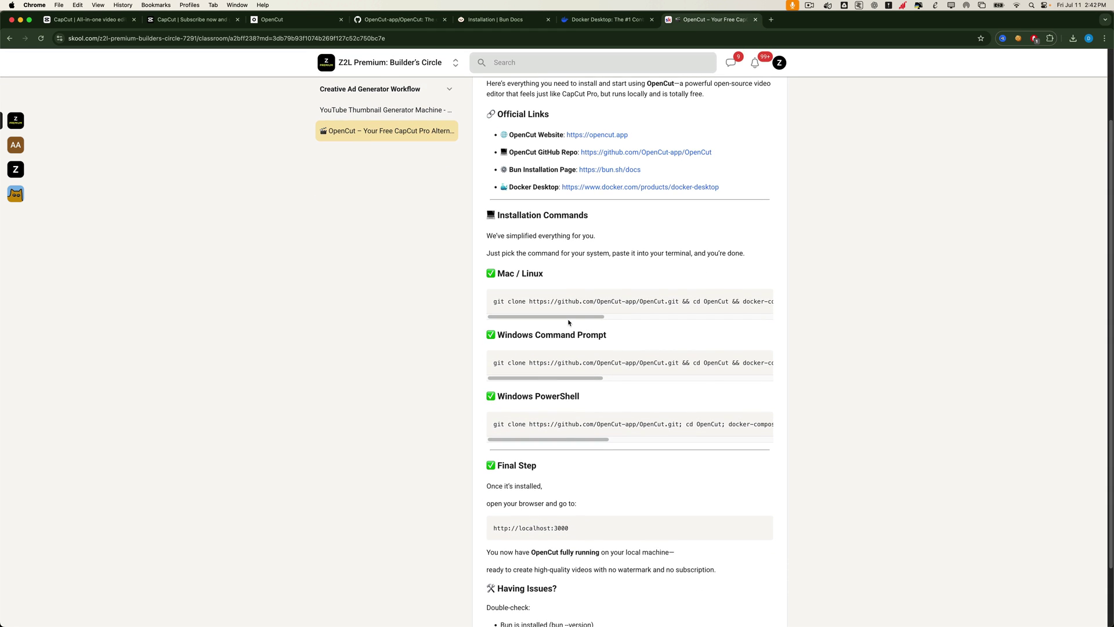
triple_click(524, 300)
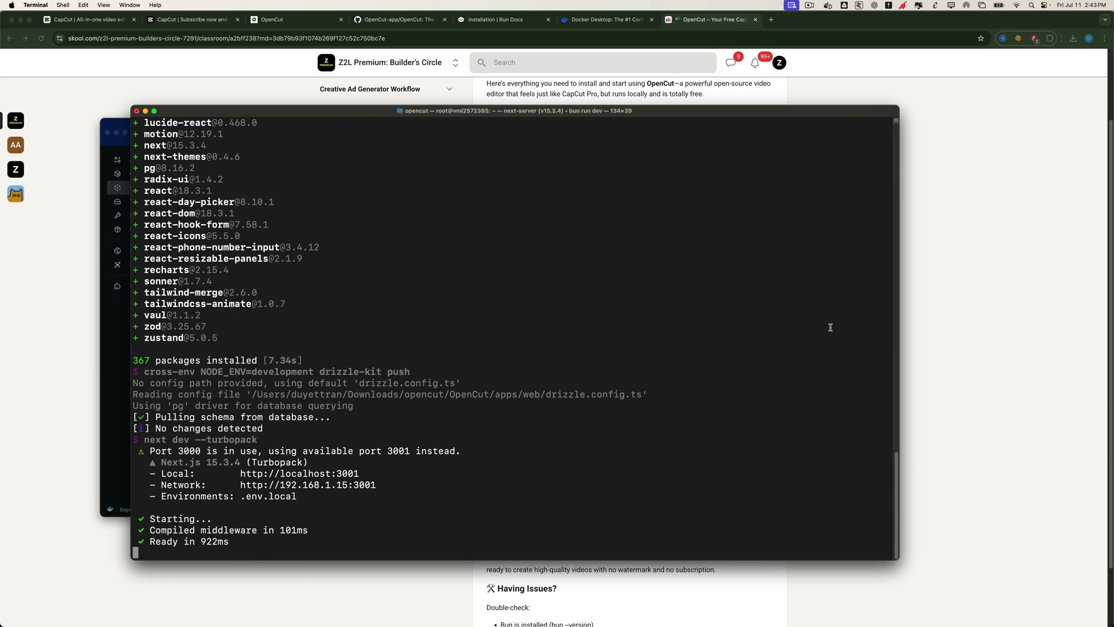
Open localhost:3000 in a new Chrome tab to show the local OpenCut landing page.
left_click(435, 96)
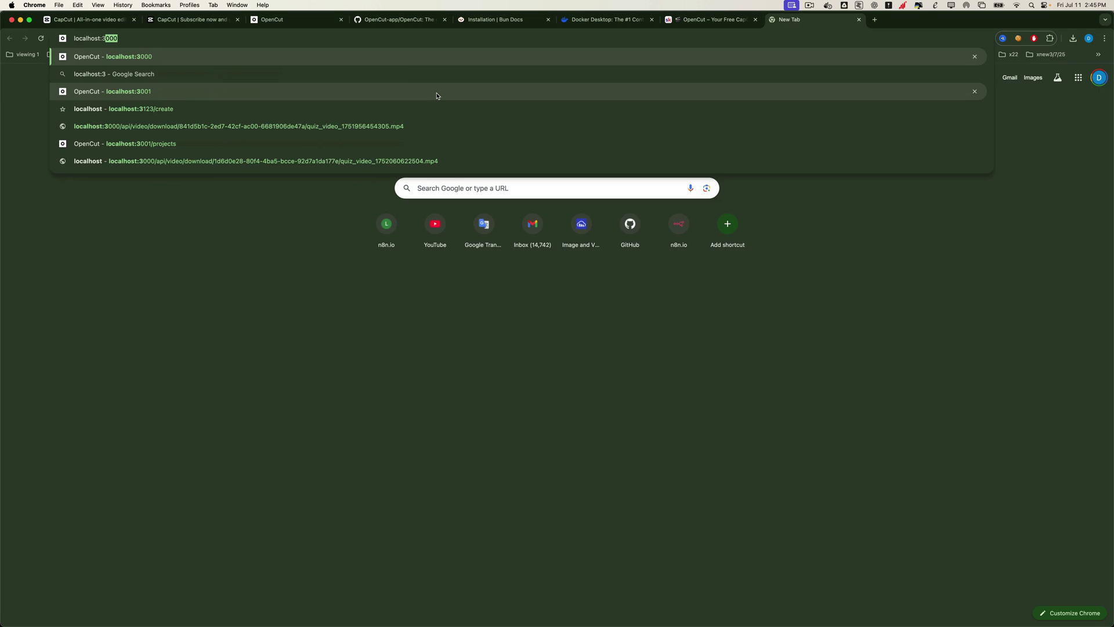
key("Return")
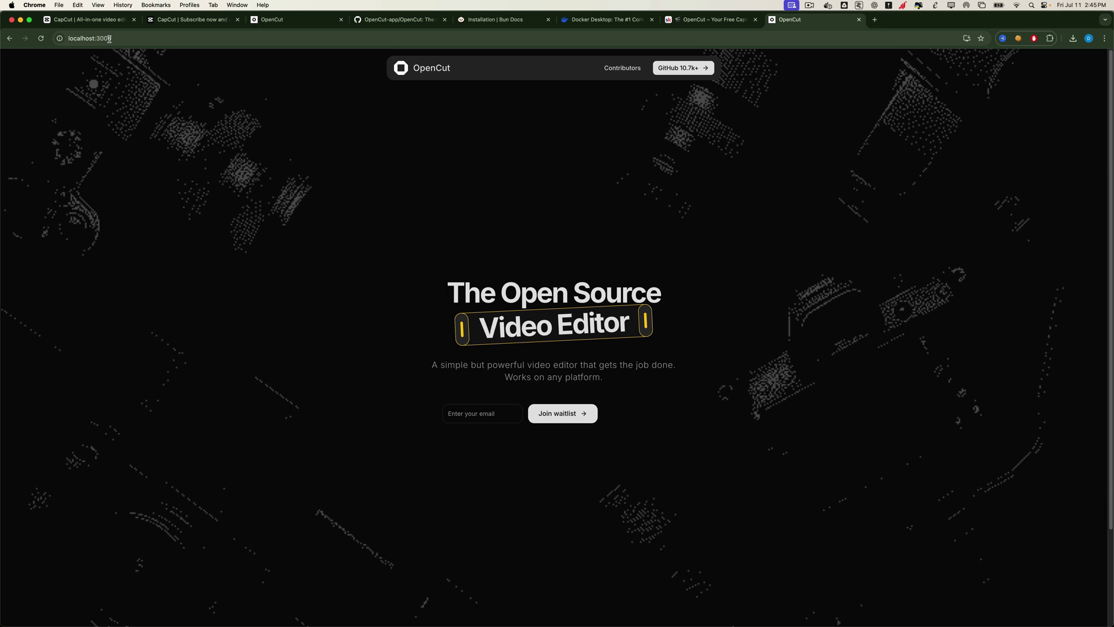
Load OpenCut at localhost:3001 and go to the Your Projects page.
double_click(107, 38)
type("3001")
key("Return")
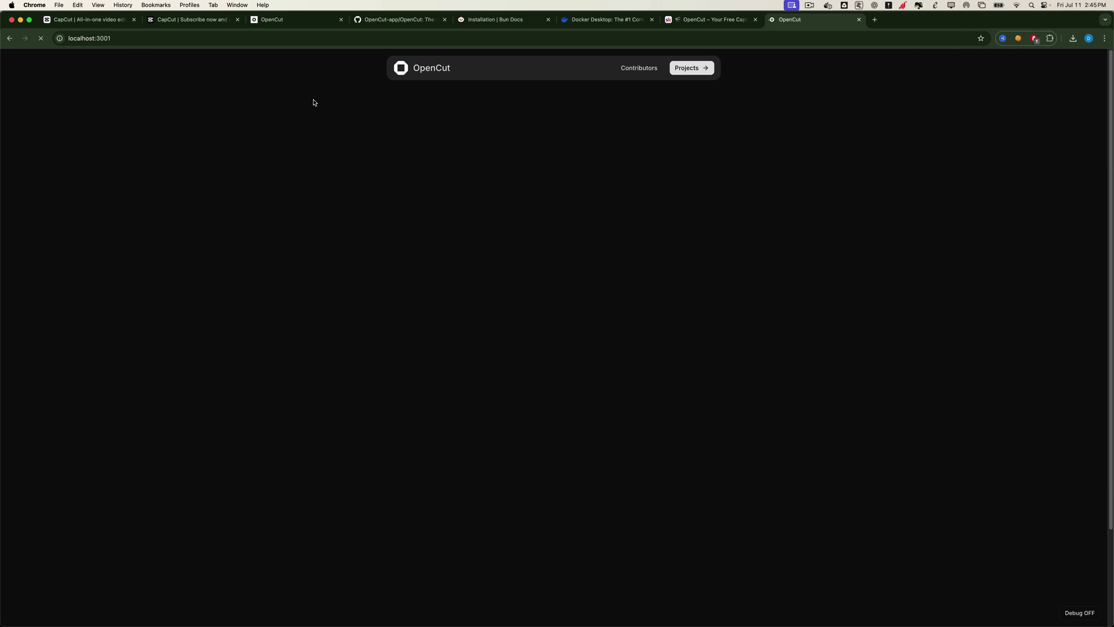
left_click(677, 69)
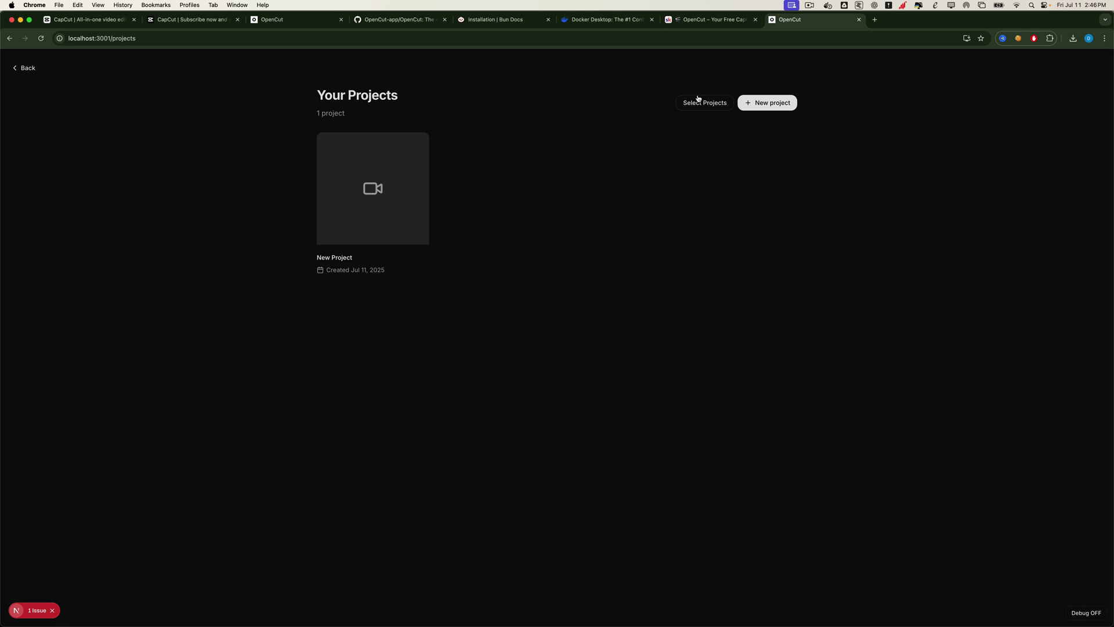
Read the Next.js hydration error in the 1 Issue overlay, then close it.
left_click(37, 612)
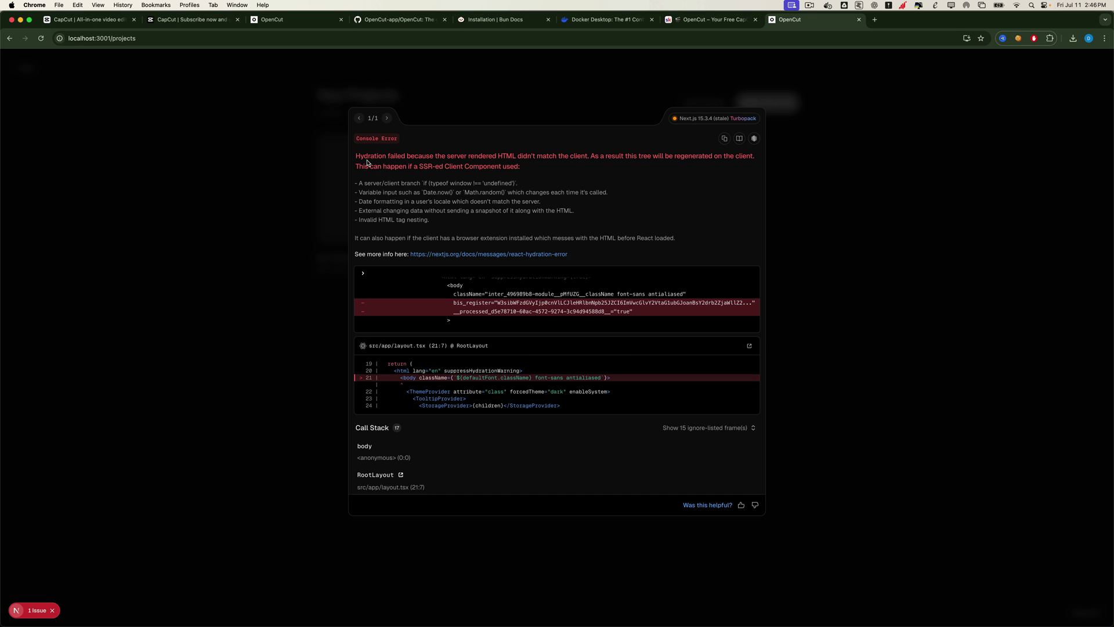
left_click_drag(356, 155, 536, 167)
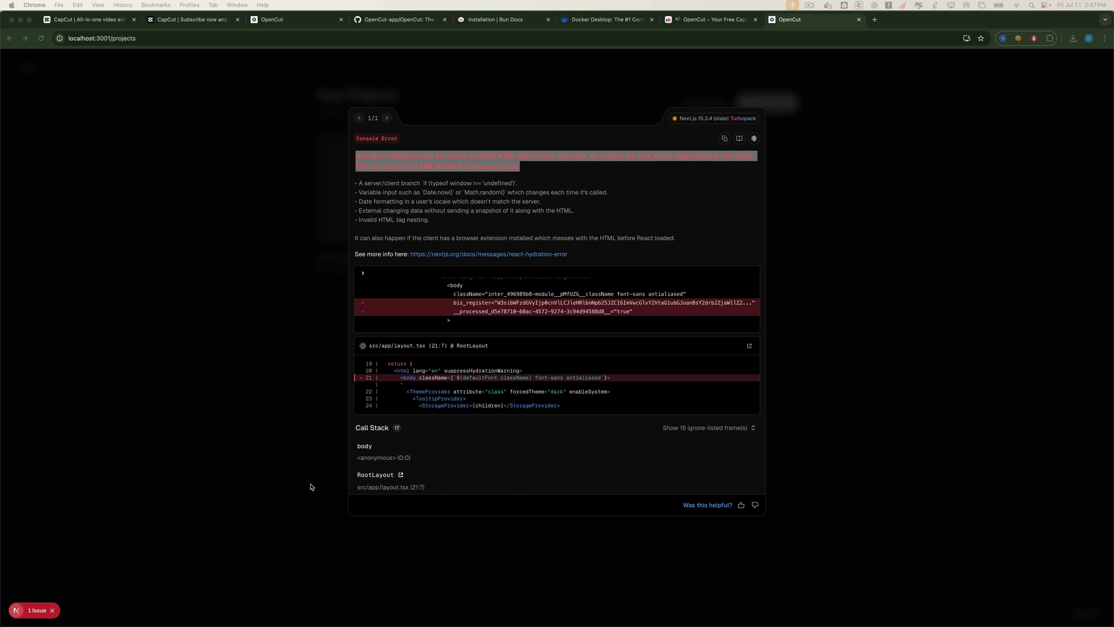
left_click(53, 611)
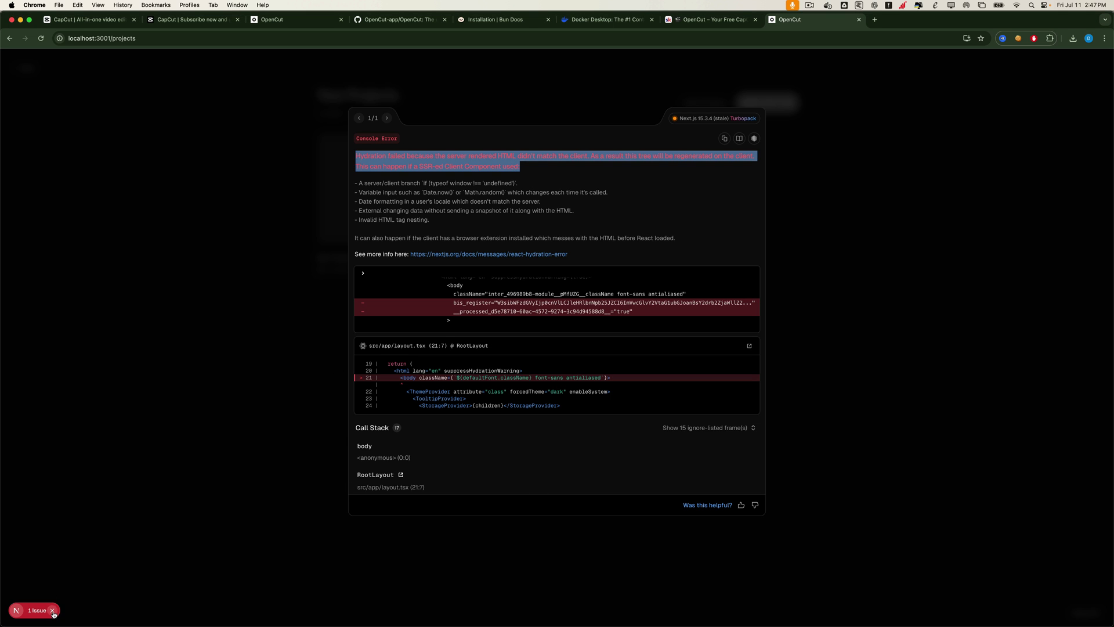
Open the empty 1920×1080 New Project in the editor, then return to the Skool lesson.
left_click(395, 210)
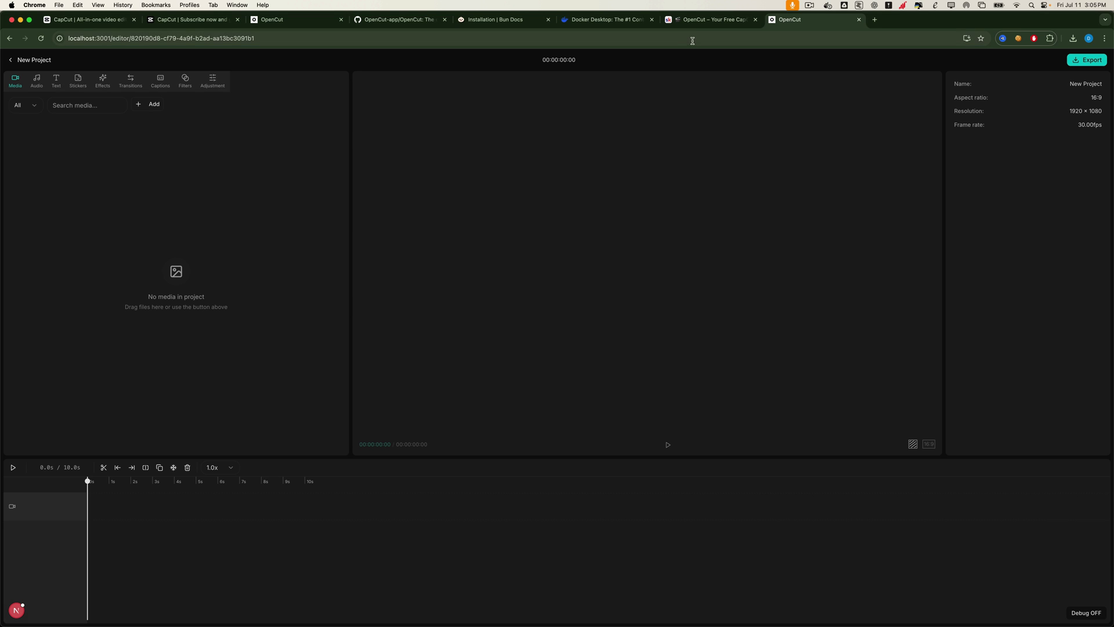
left_click(697, 23)
Go to the Skool Classroom and open the free Zero2Launch API Key course lesson.
left_click(854, 313)
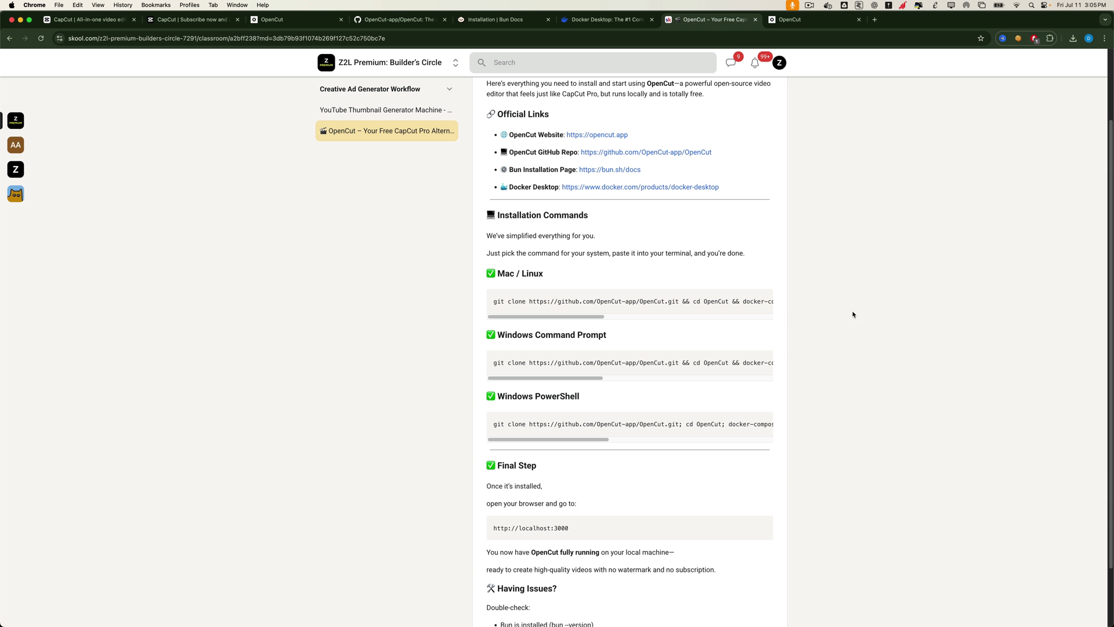
scroll(843, 328, "up", 3)
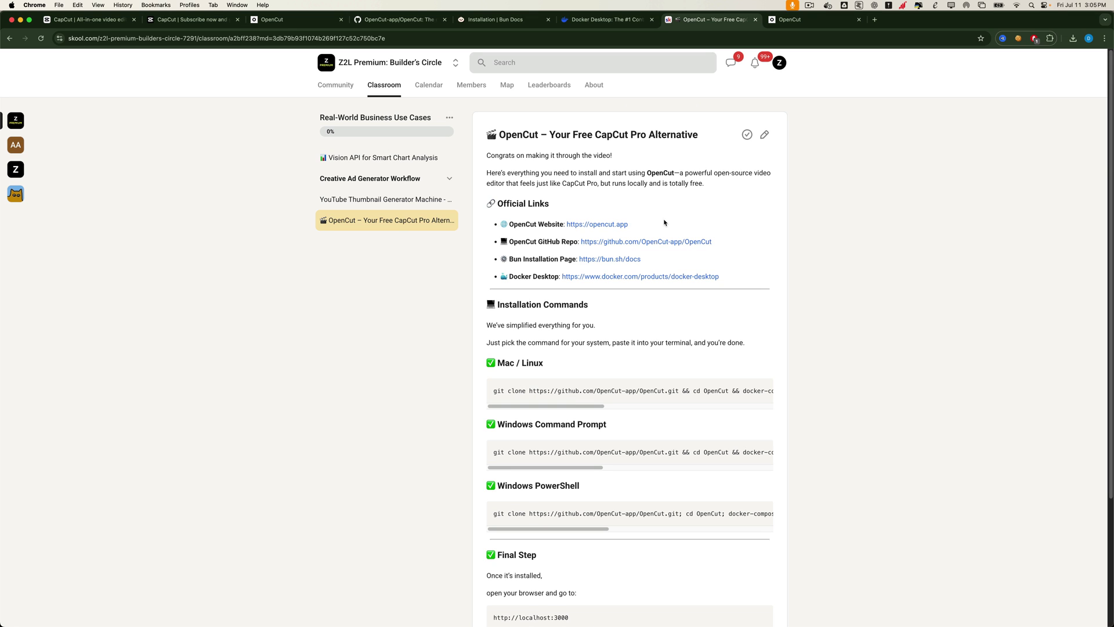
left_click(392, 92)
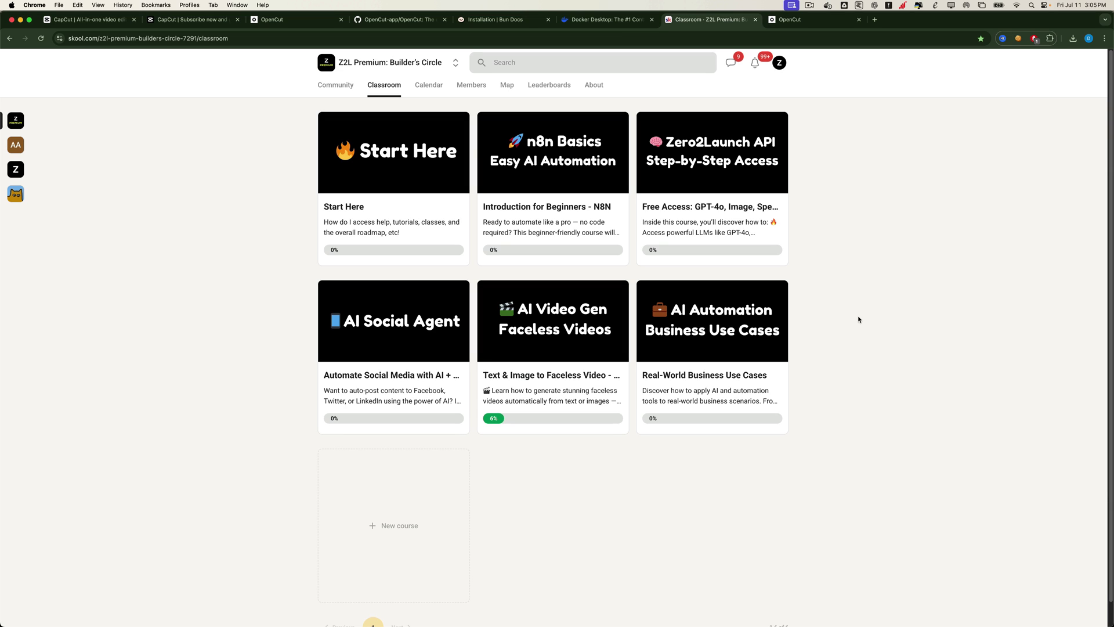
left_click(768, 219)
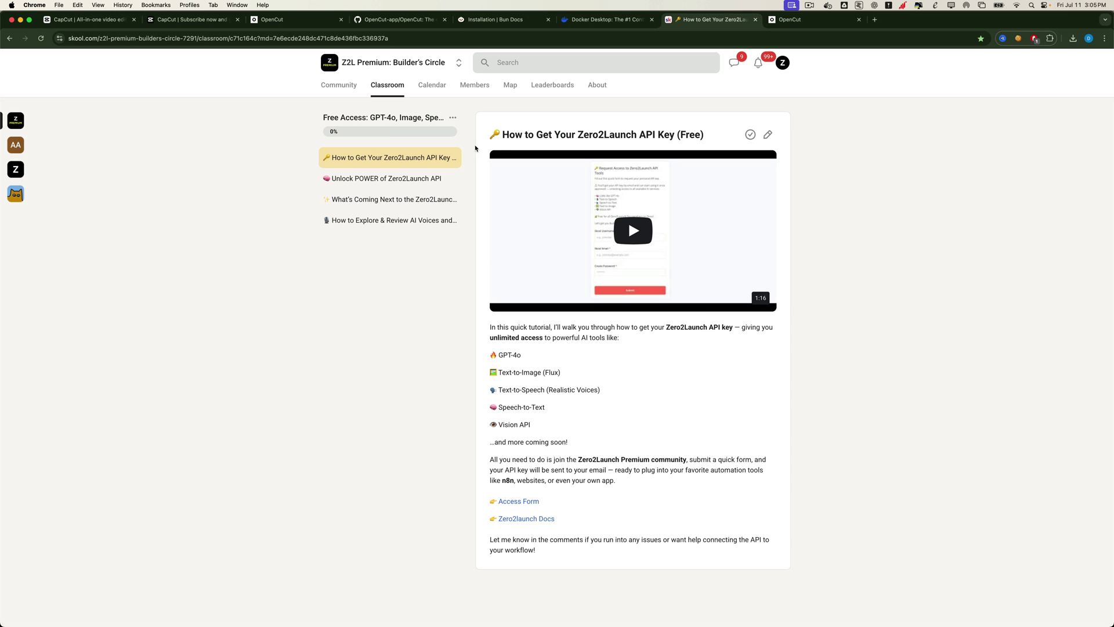
Browse the Community feed and preview, then close, the Build Viral POV video post.
left_click(349, 126)
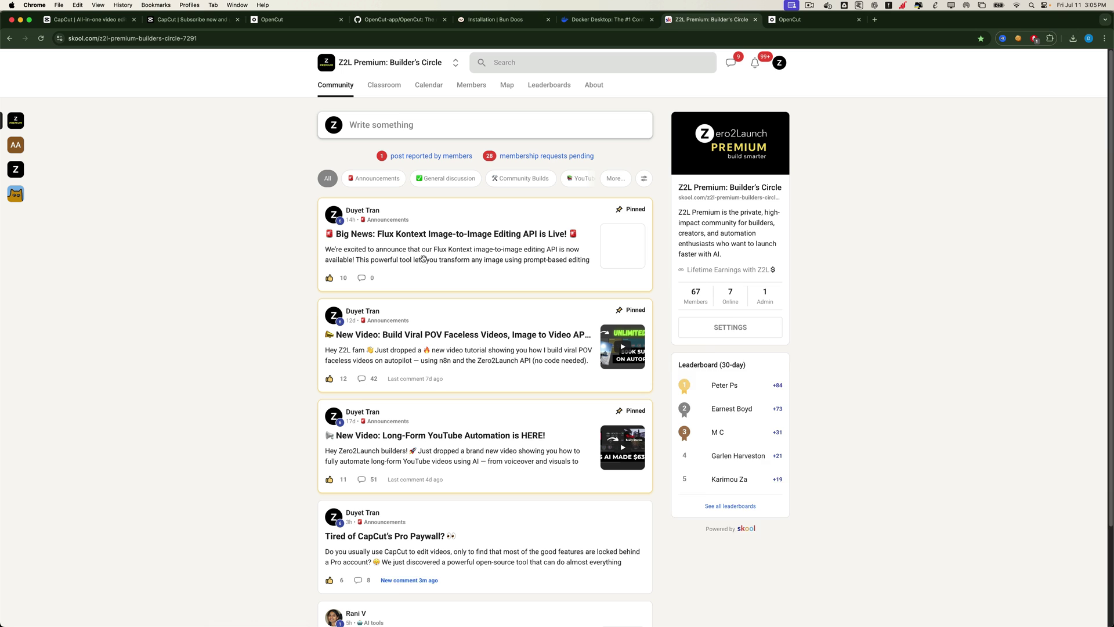
scroll(557, 287, "down", 3)
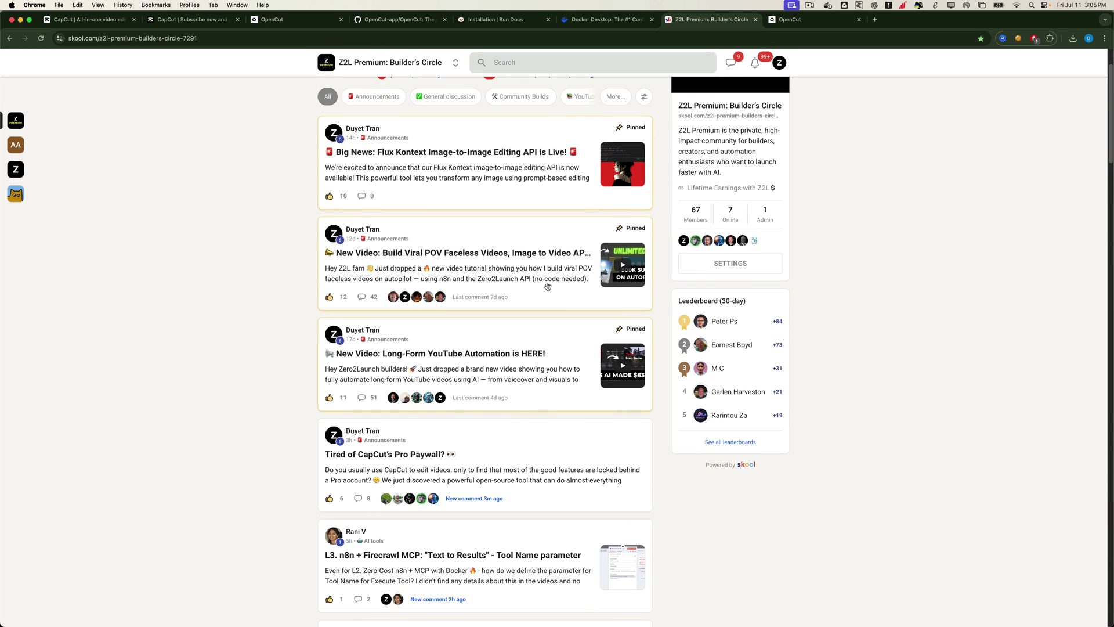
scroll(547, 287, "up", 1)
left_click(547, 287)
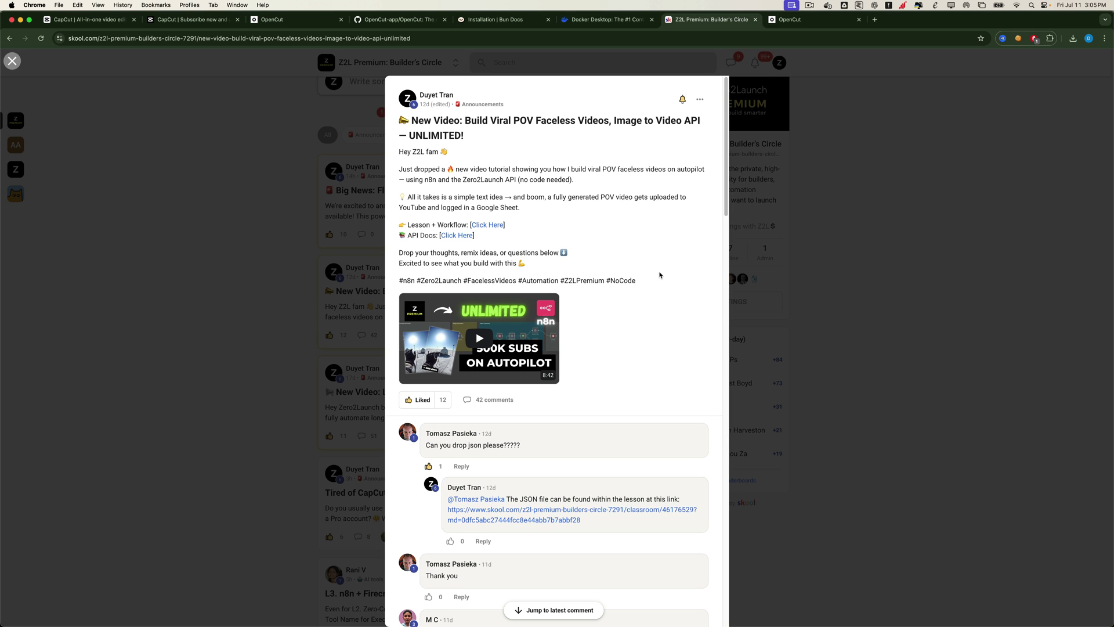
left_click(798, 295)
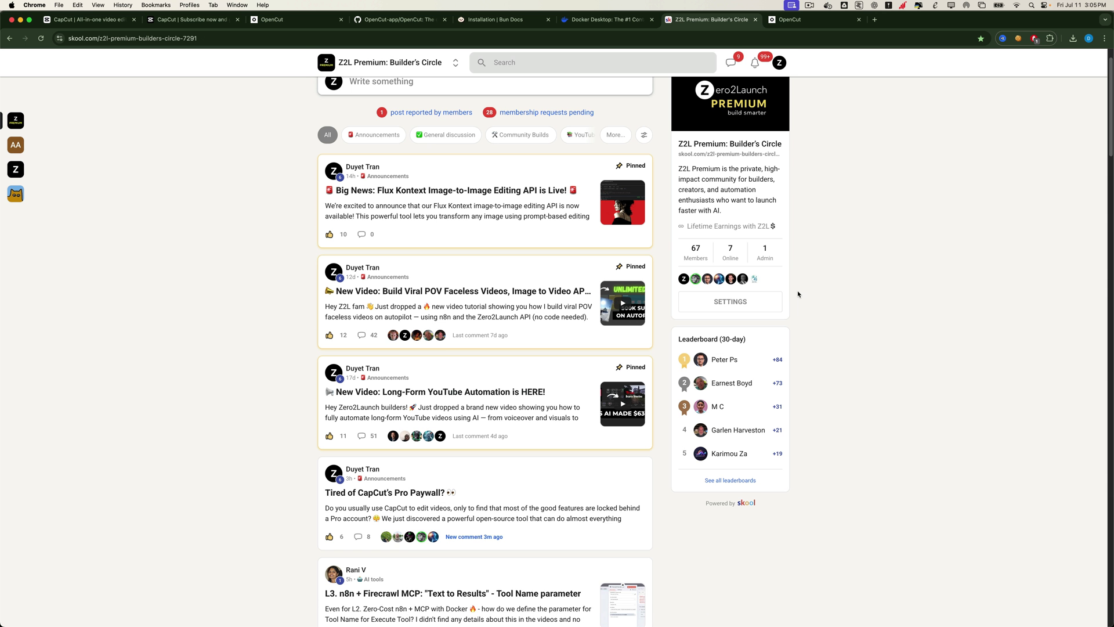
scroll(797, 290, "up", 1)
Open the Lifetime Earnings link from the group's About page in a new tab, then show About there.
left_click(746, 277)
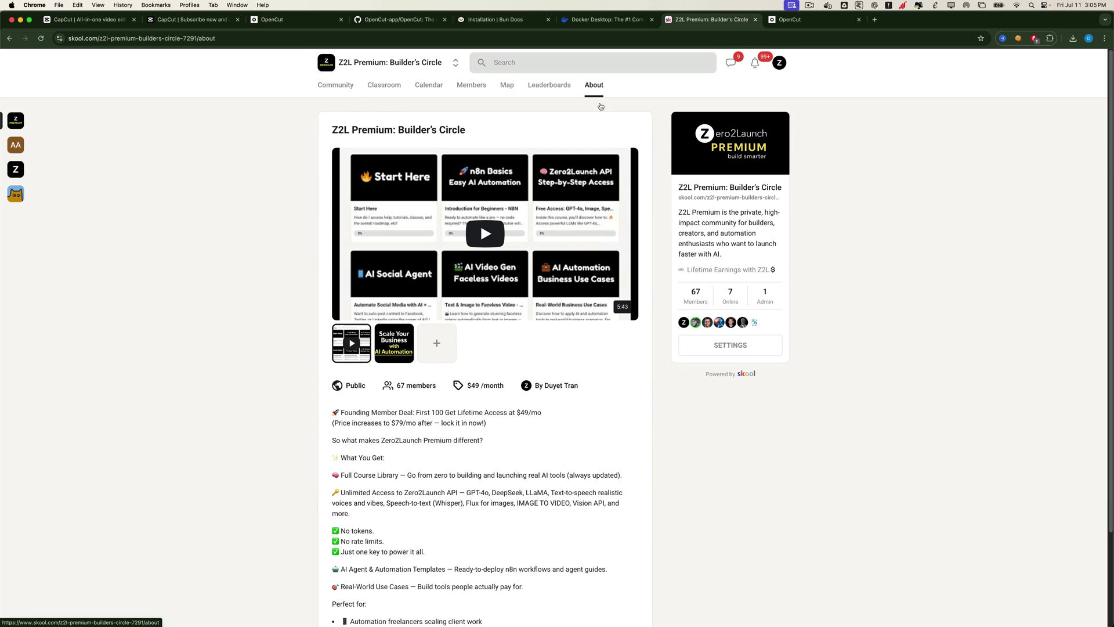
left_click(747, 271)
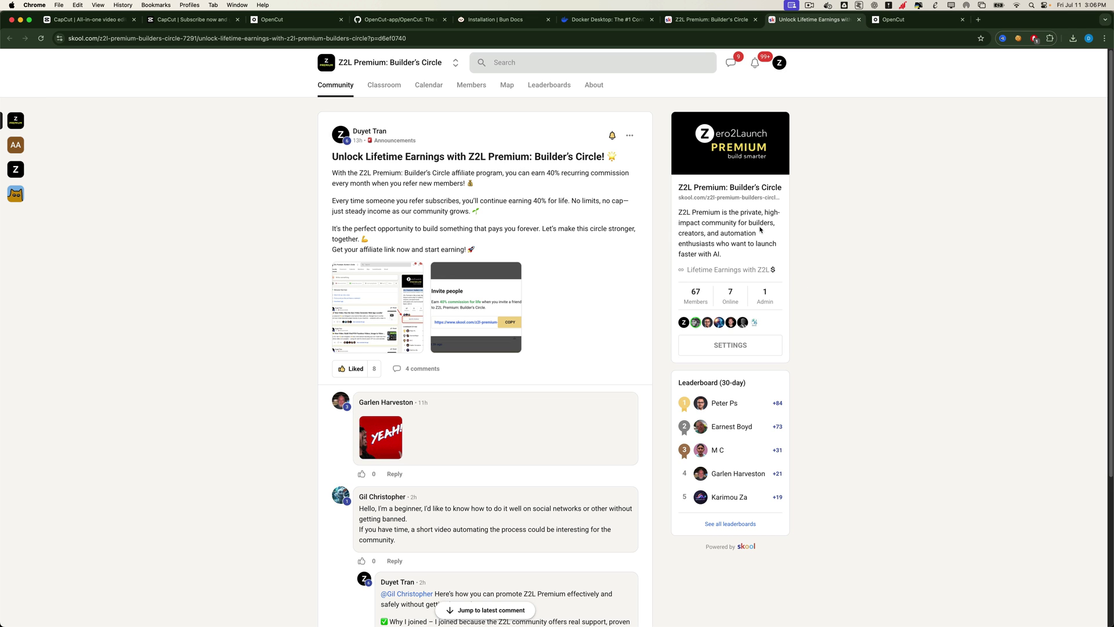
left_click(796, 244)
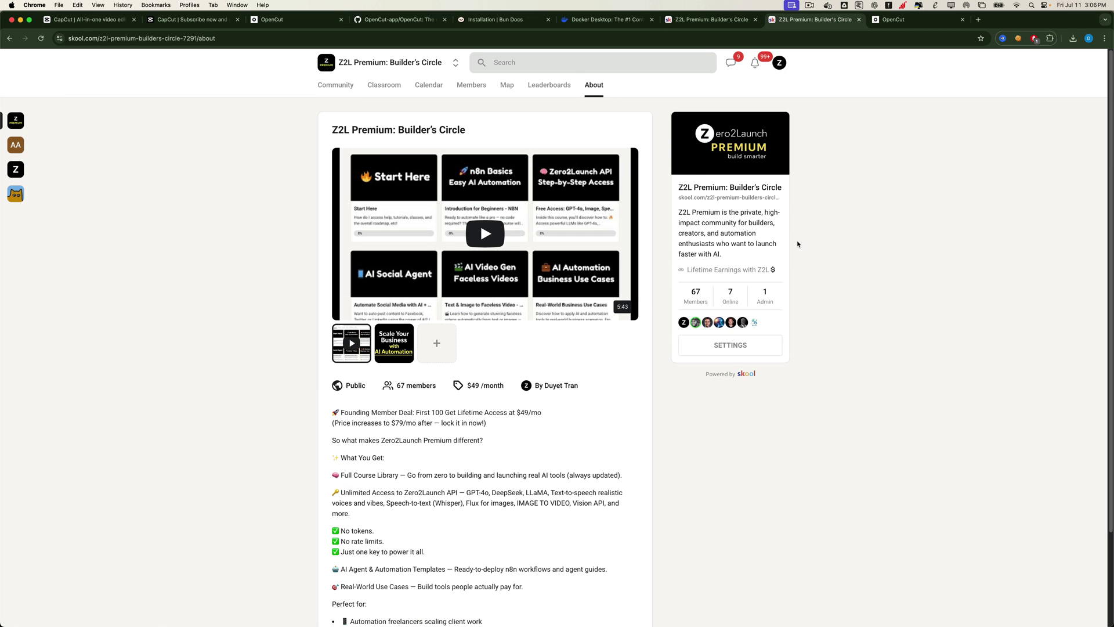